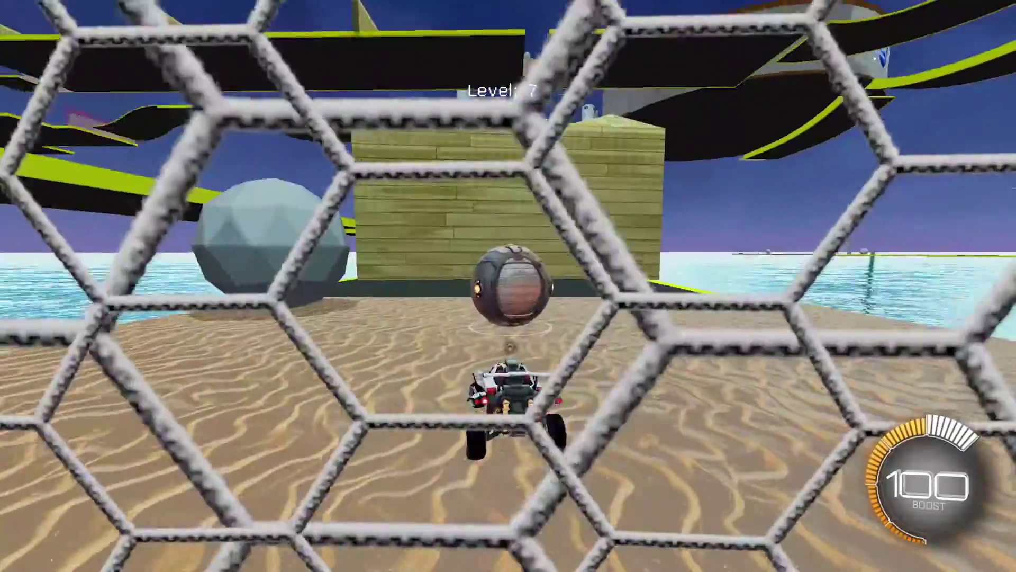
Drive the car through the workshop map, pushing the ball into each red goal until Level 3.
{"action": "key", "text": "w"}
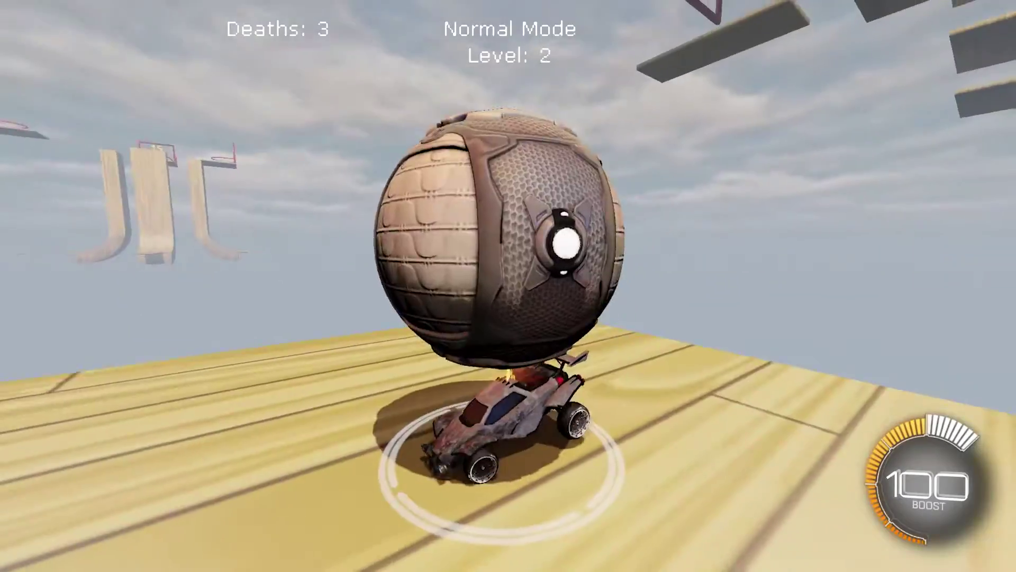
{"action": "key", "text": "w"}
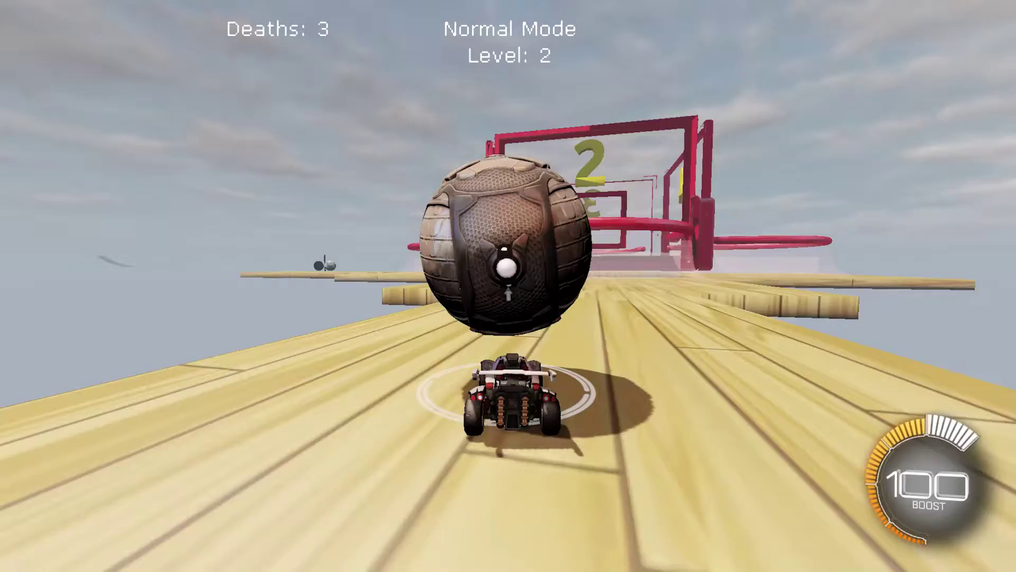
{"action": "key", "text": "w"}
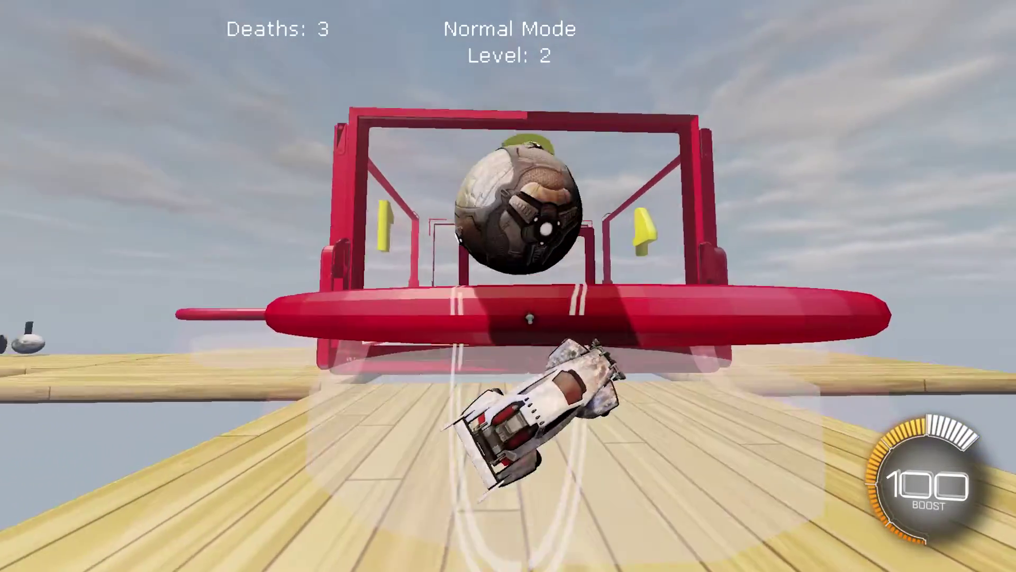
{"action": "key", "text": "w"}
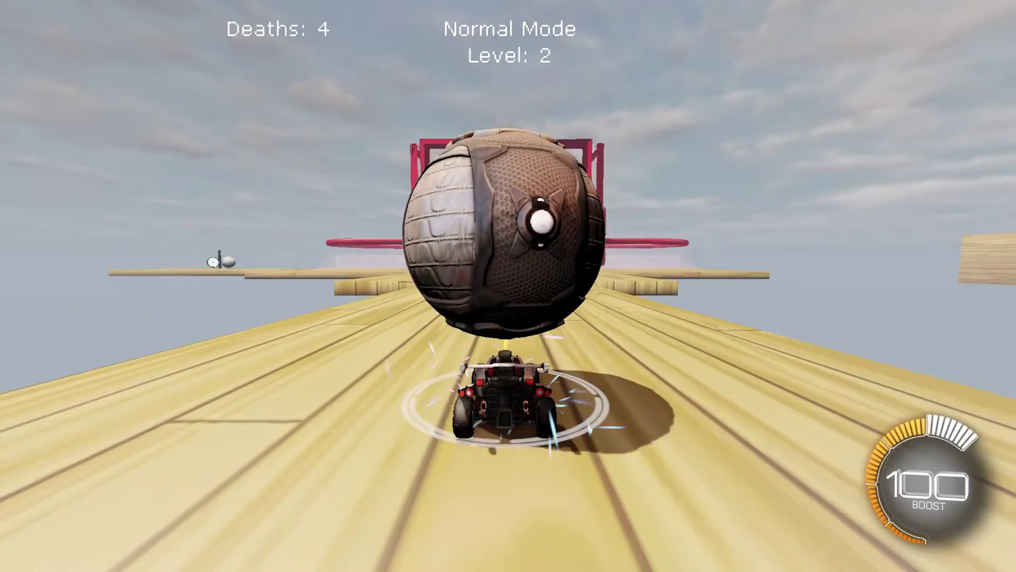
{"action": "key", "text": "w"}
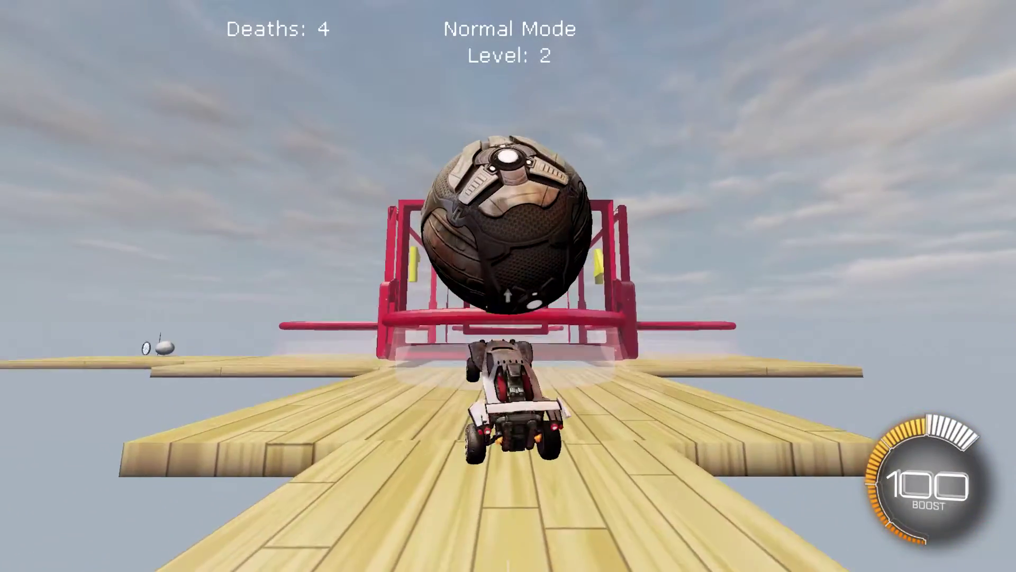
{"action": "key", "text": "w"}
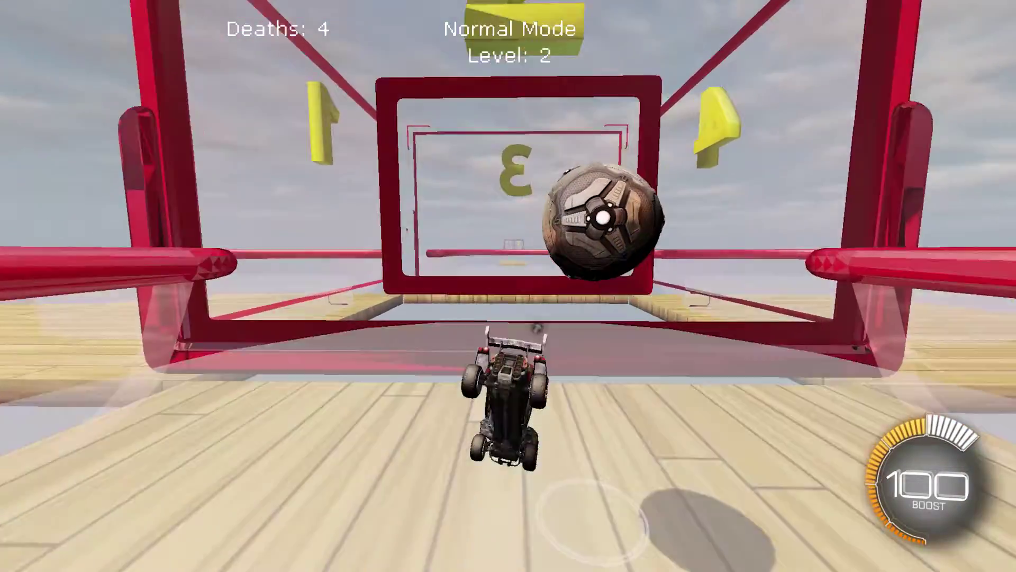
{"action": "key", "text": "w"}
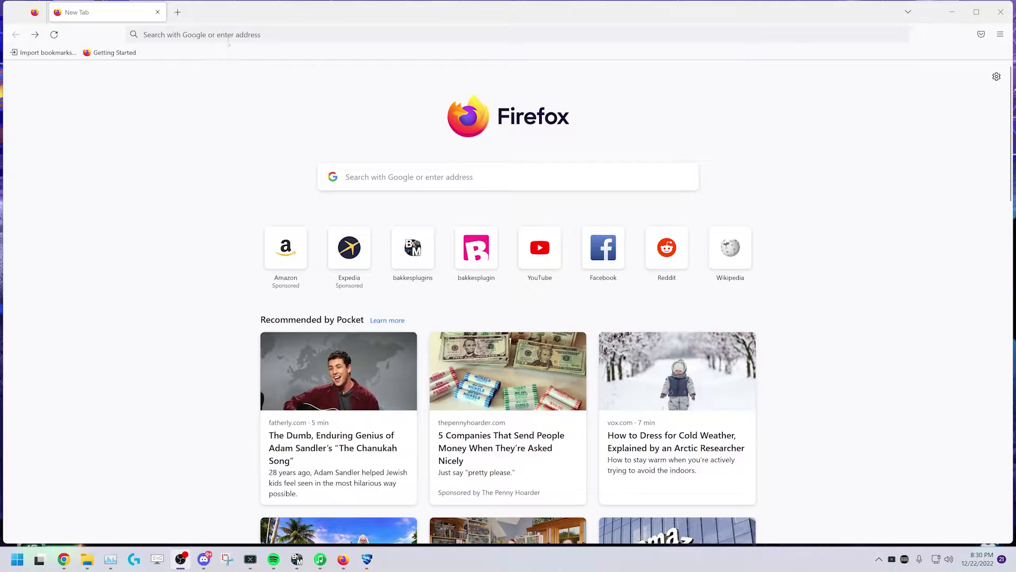
Load bakkesplugins.com in Firefox.
{"action": "left_click", "coordinate": [229, 34]}
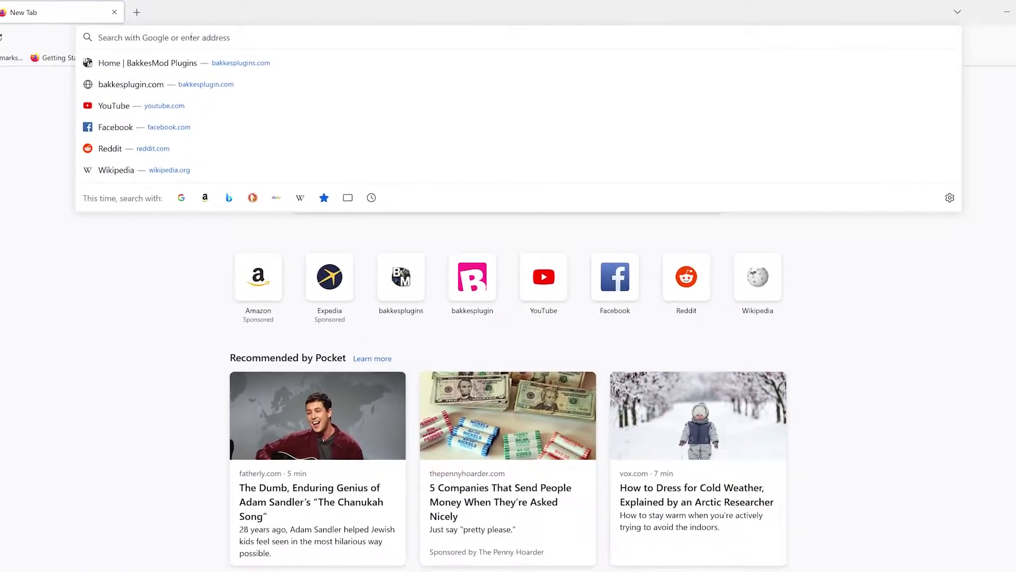
{"action": "type", "text": "bakkesplugins.com/"}
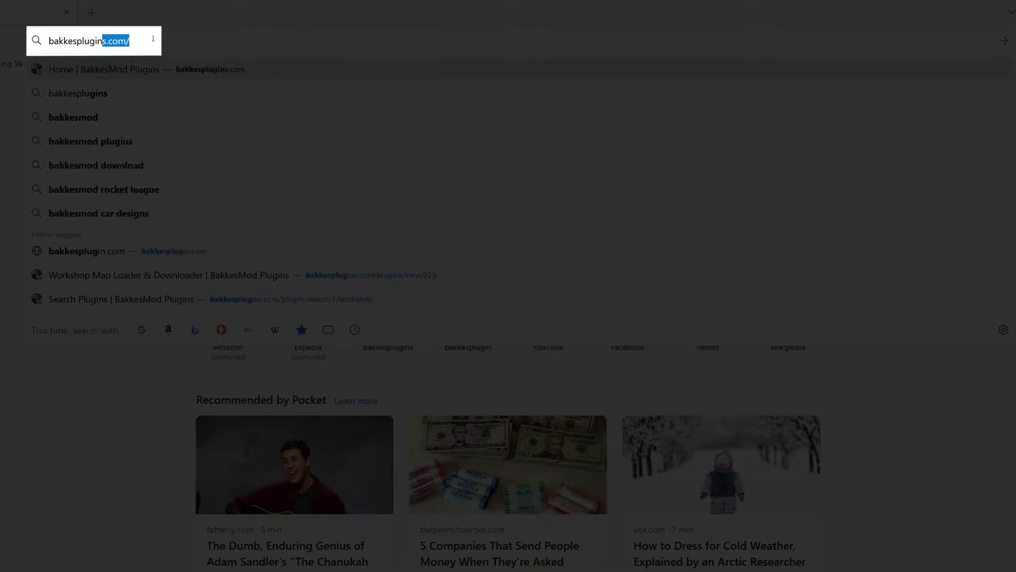
{"action": "key", "text": "Return"}
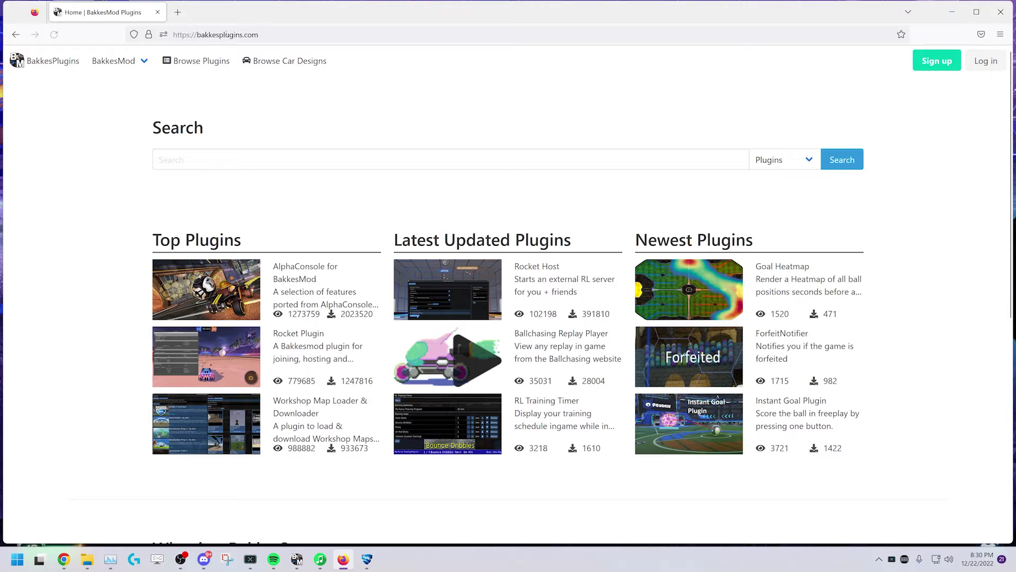
Search the BakkesPlugins site for 'workshop' plugins.
{"action": "left_click", "coordinate": [219, 160]}
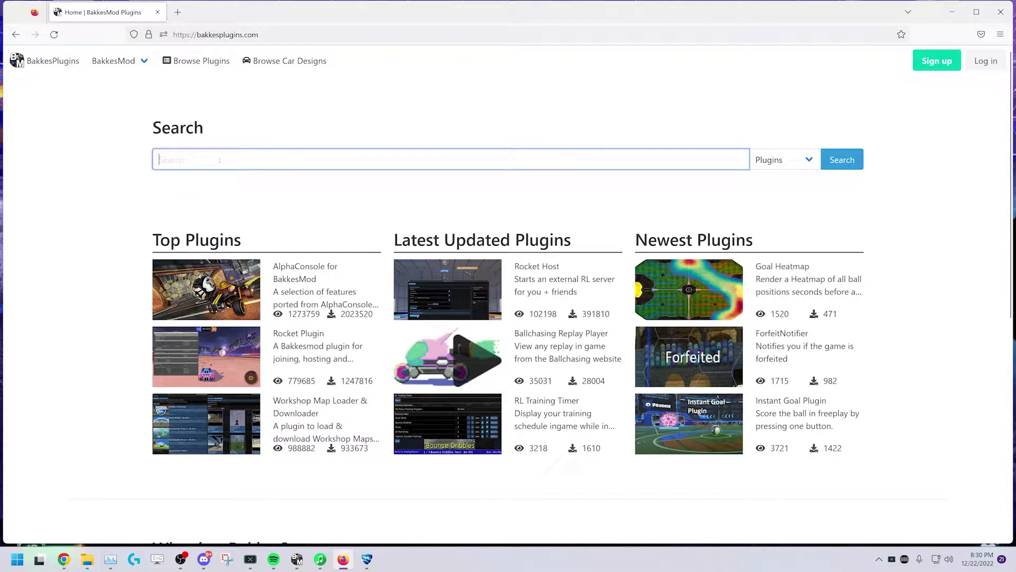
{"action": "type", "text": "workshop"}
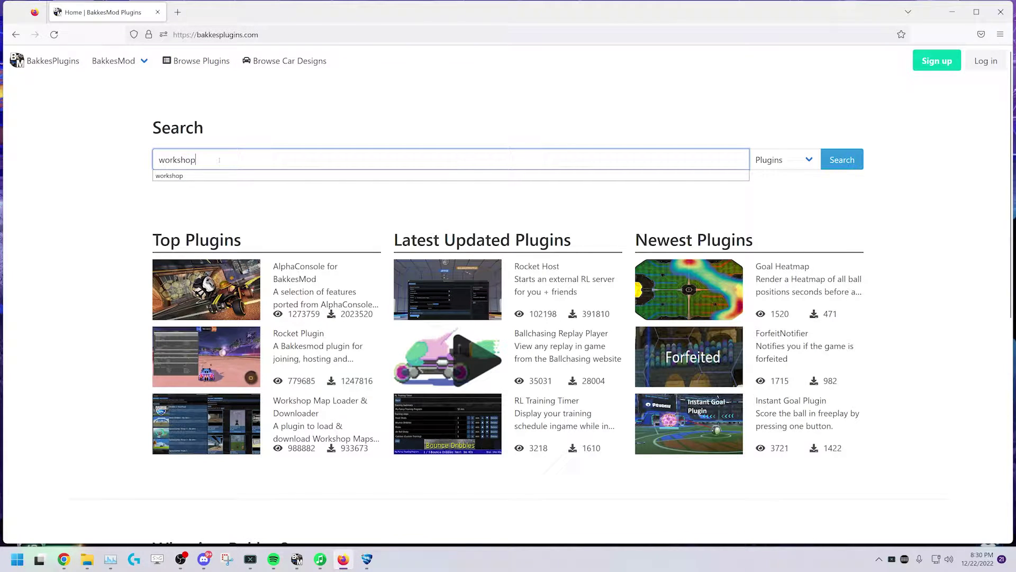
{"action": "key", "text": "Return"}
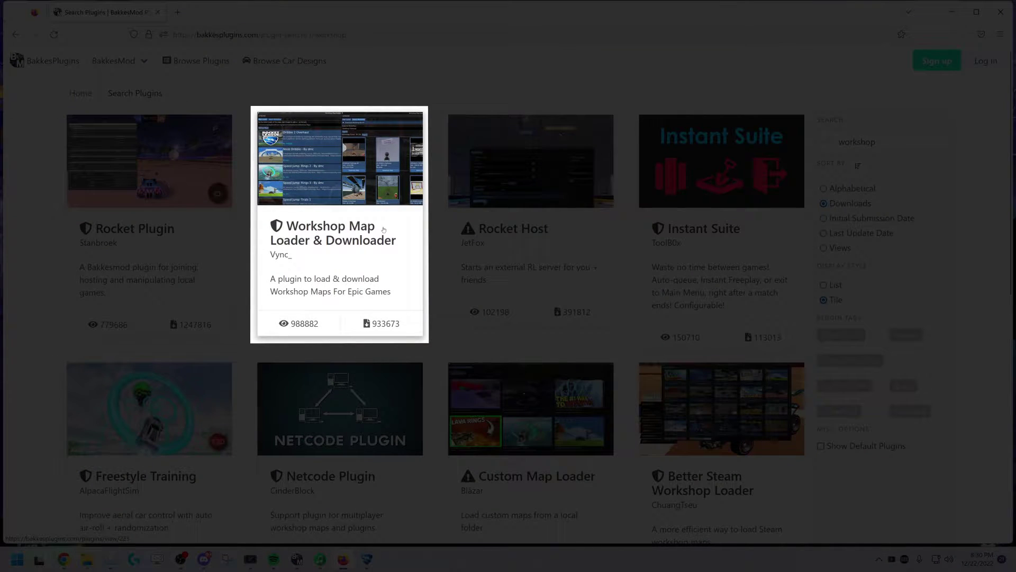
Install Workshop Map Loader & Downloader with BakkesMod, always allowing the site to open plugininstaller links.
{"action": "left_click", "coordinate": [384, 229]}
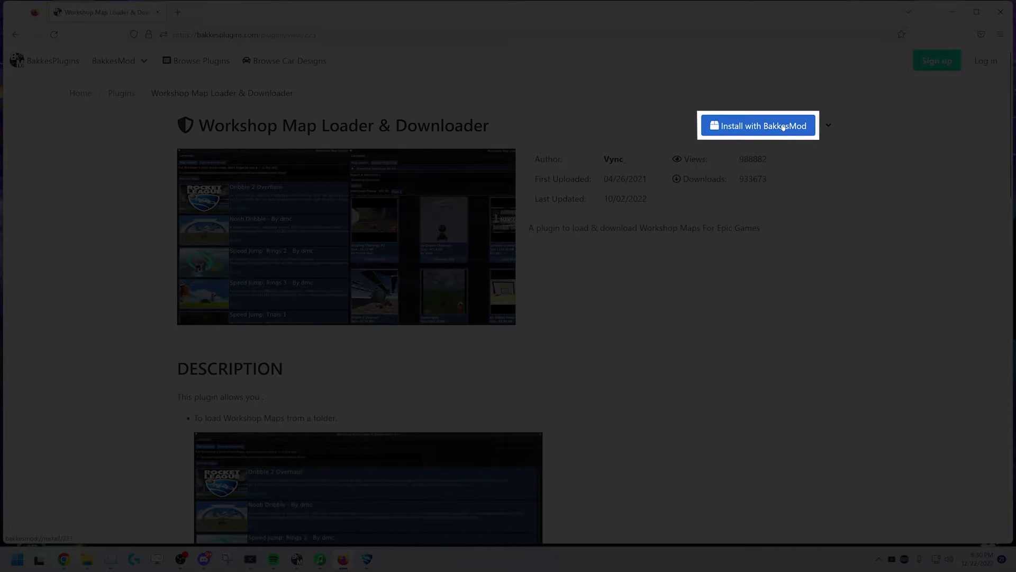
{"action": "left_click", "coordinate": [783, 127]}
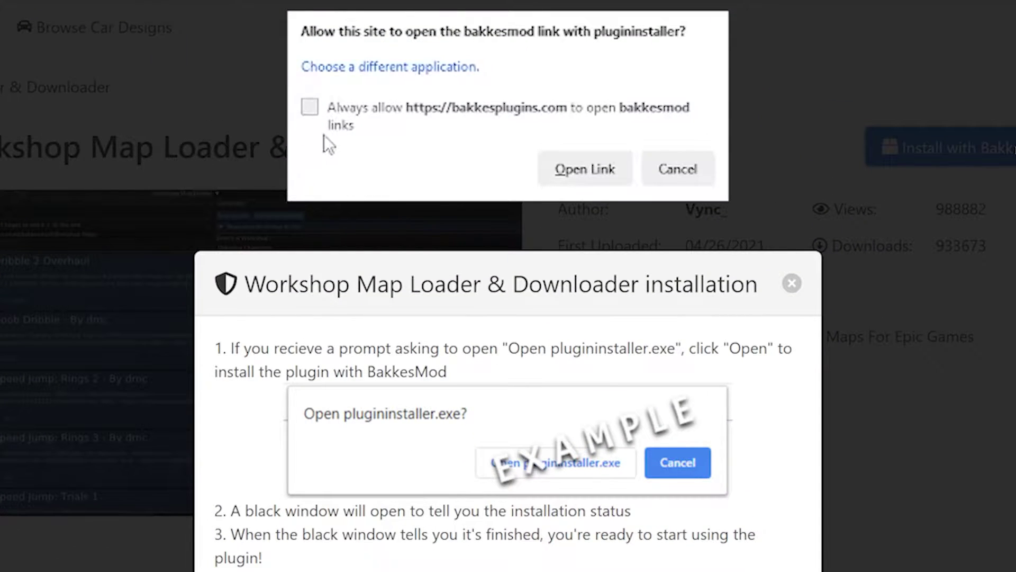
{"action": "left_click", "coordinate": [310, 107]}
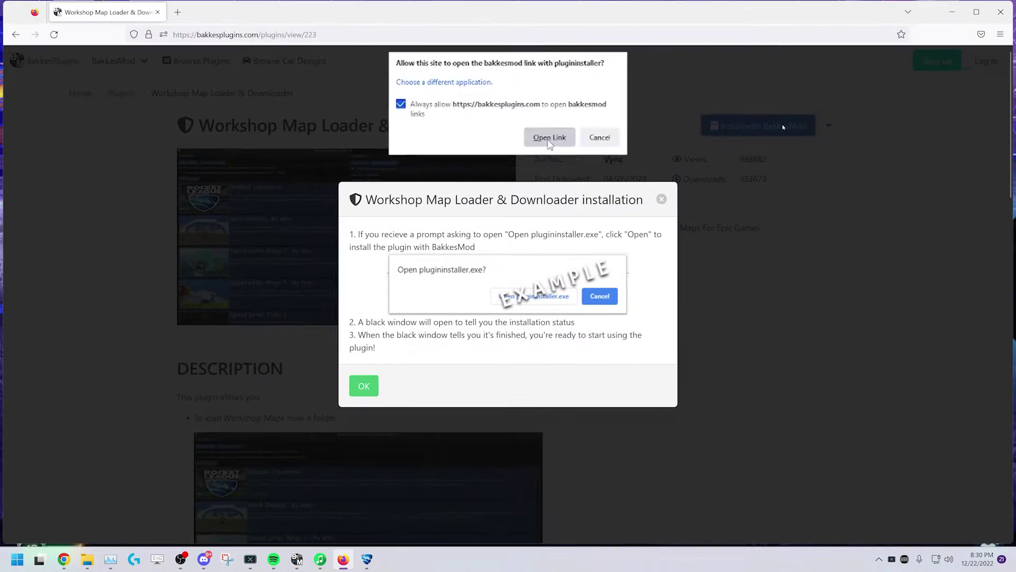
Let the plugin installer finish Workshop Map Loader & Downloader, then close the installer and instructions.
{"action": "left_click", "coordinate": [582, 172]}
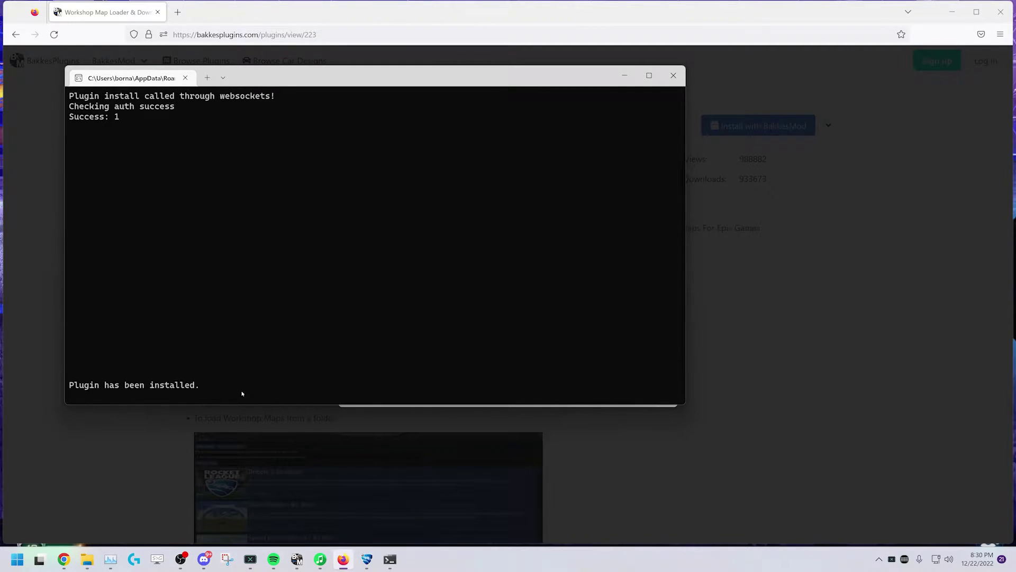
{"action": "left_click", "coordinate": [674, 75]}
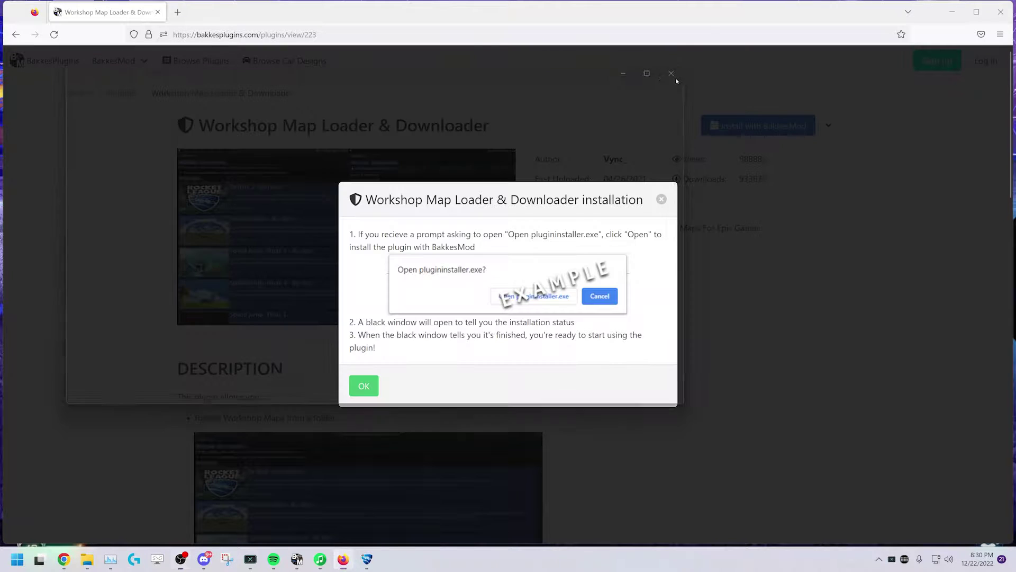
{"action": "left_click", "coordinate": [365, 386]}
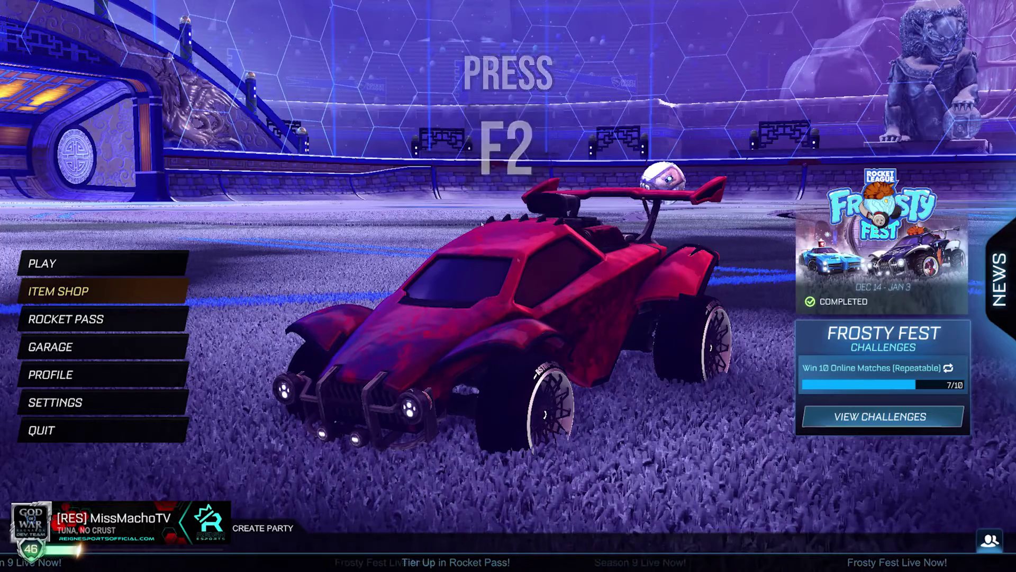
Open the WorkshopMapLoader plugin window from BakkesMod's Plugins list via F2.
{"action": "key", "text": "F2"}
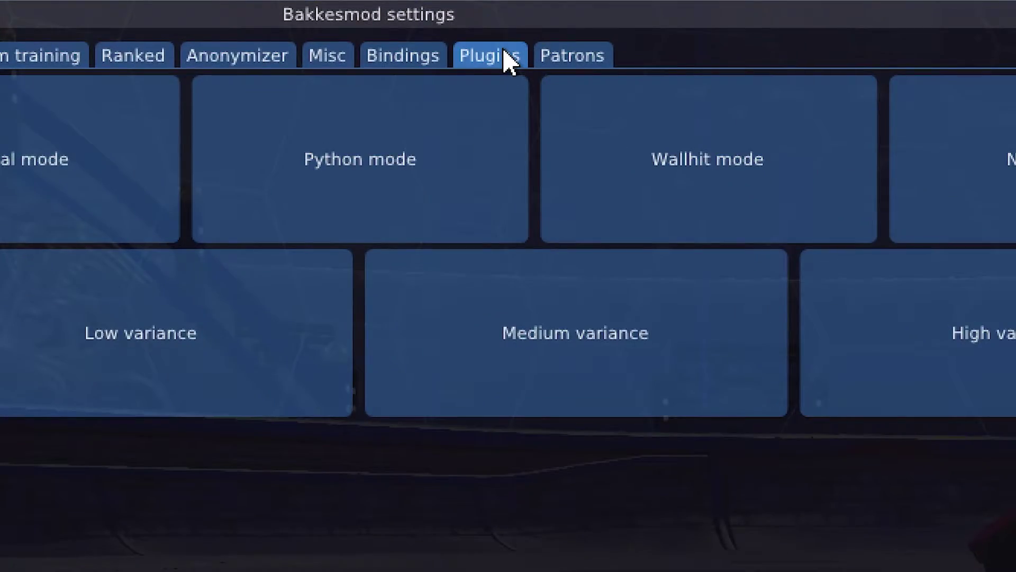
{"action": "left_click", "coordinate": [504, 53]}
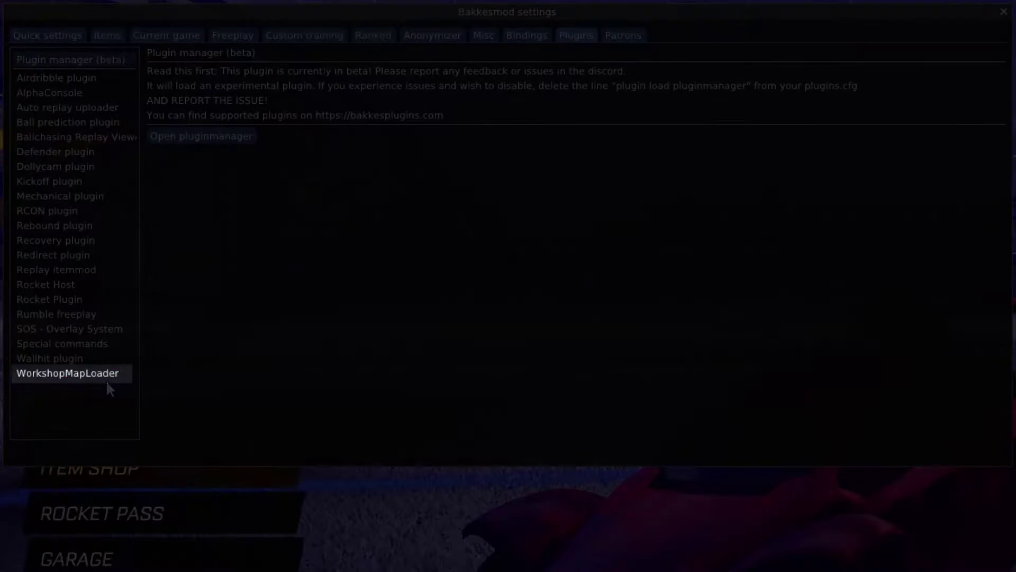
{"action": "left_click", "coordinate": [105, 377]}
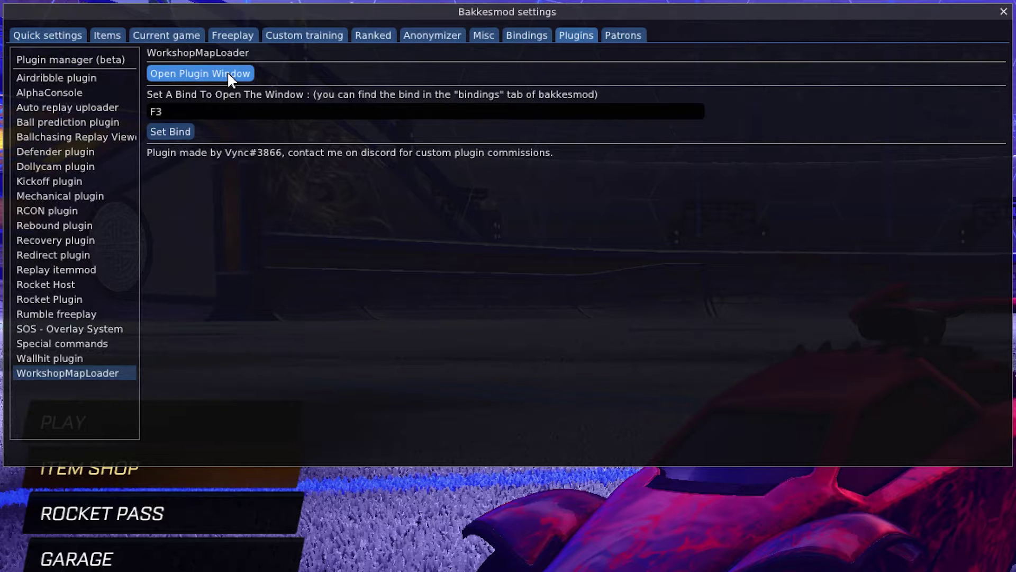
{"action": "left_click", "coordinate": [227, 71]}
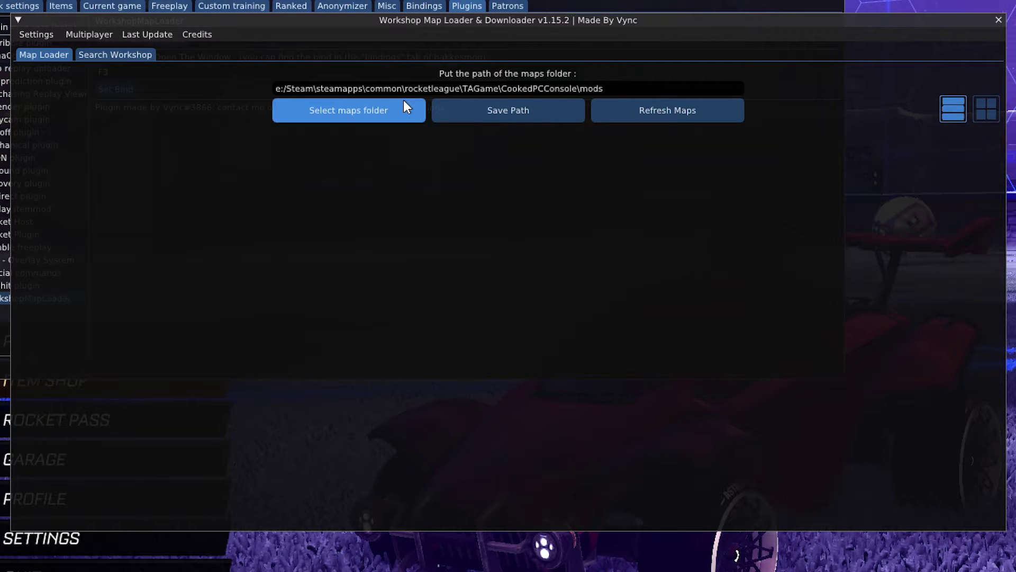
Keep the existing CookedPCConsole\mods maps folder and save it as the Workshop Map Loader path.
{"action": "left_click", "coordinate": [390, 119]}
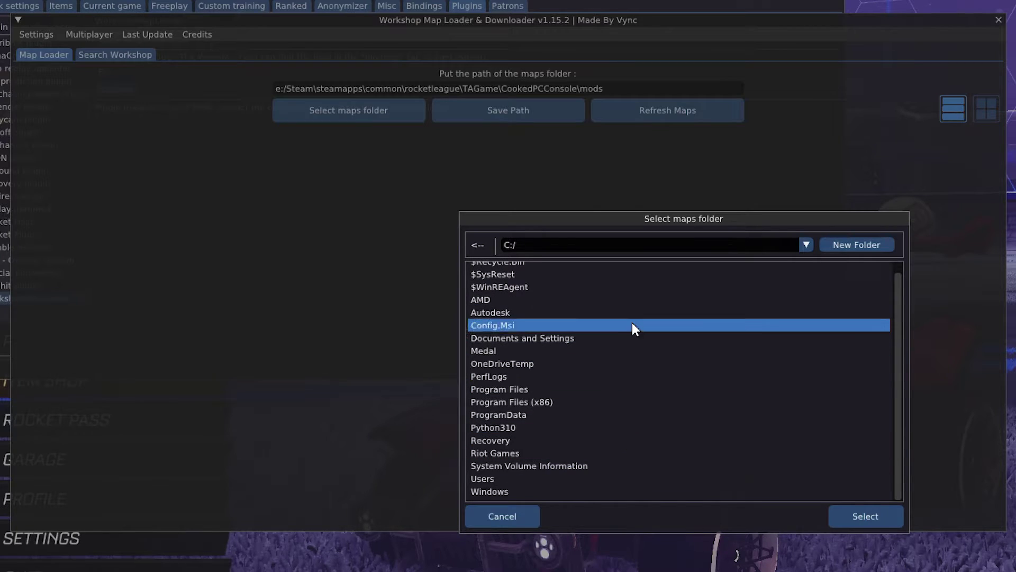
{"action": "left_click", "coordinate": [531, 517]}
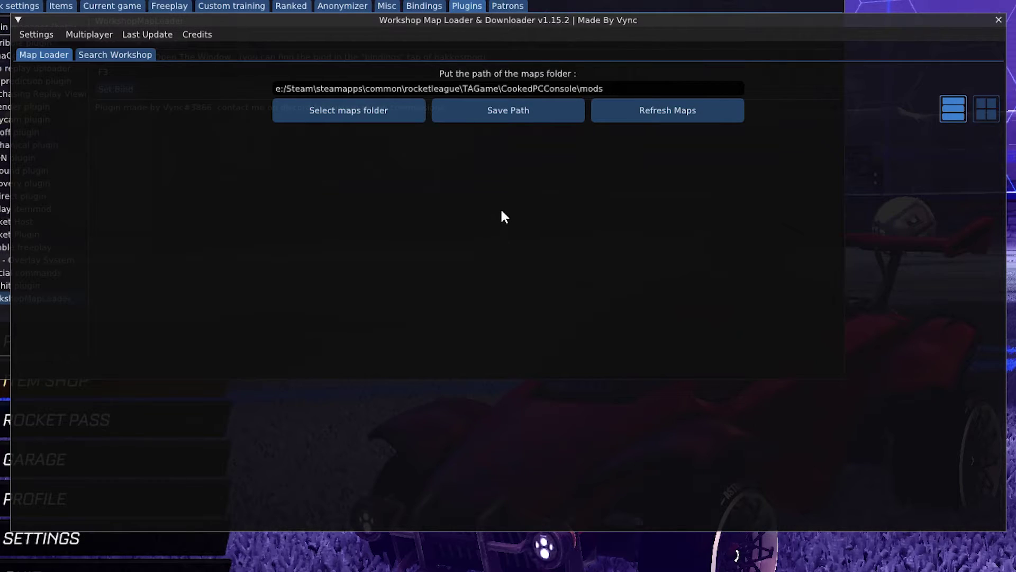
{"action": "left_click", "coordinate": [532, 118]}
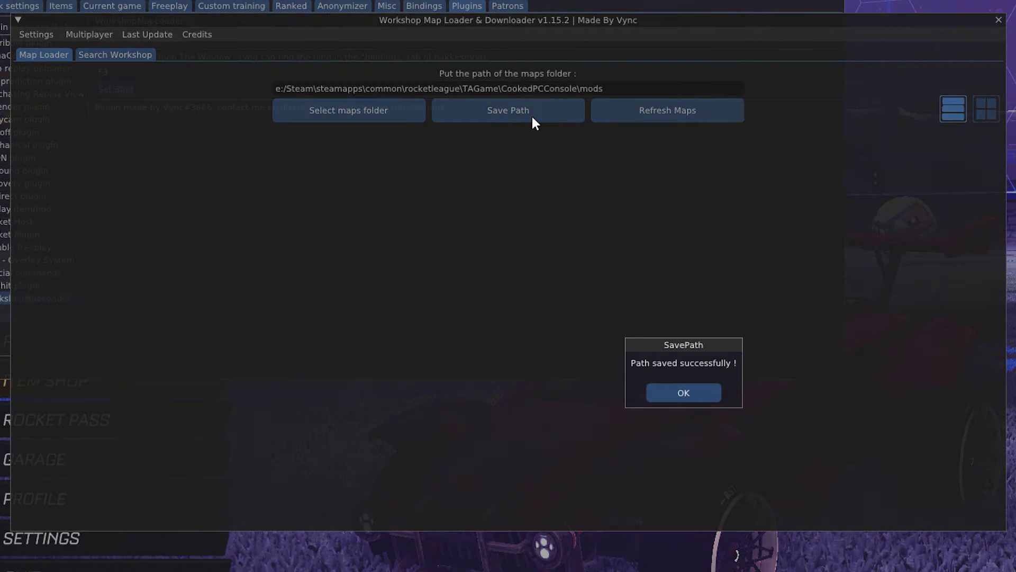
{"action": "left_click", "coordinate": [688, 396]}
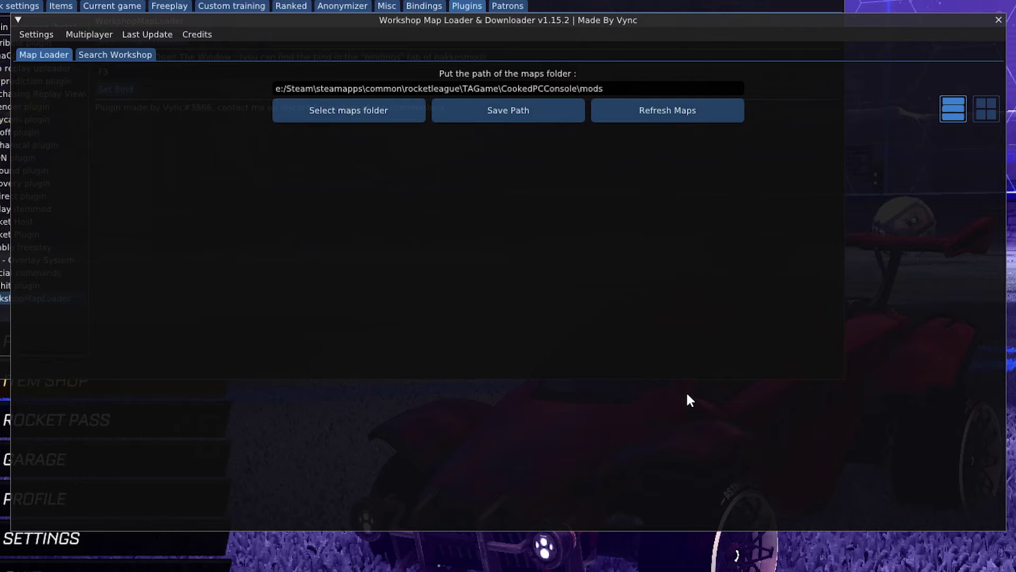
Browse workshop maps for 'rings' and download the V1.0.0 release of Lethamyrs Giant Rings Map.
{"action": "left_click", "coordinate": [110, 60]}
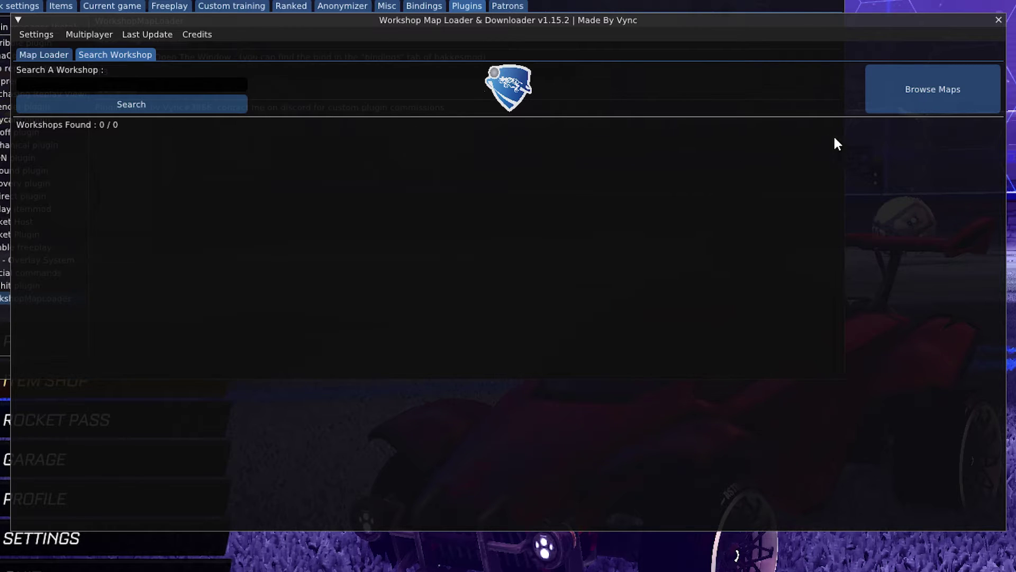
{"action": "left_click", "coordinate": [907, 100]}
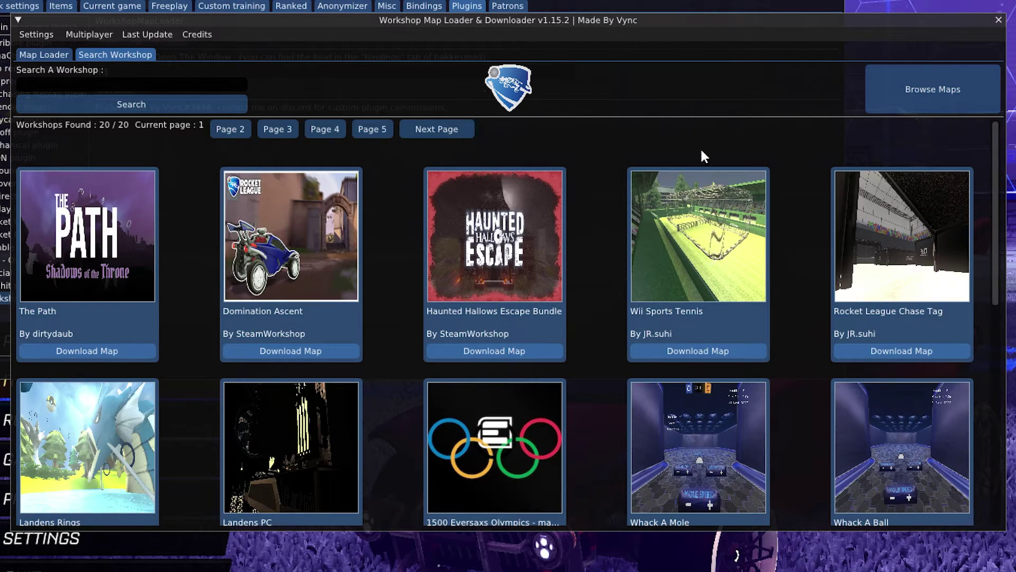
{"action": "scroll", "coordinate": [101, 505], "scroll_direction": "down", "scroll_amount": 5}
{"action": "left_click", "coordinate": [100, 506]}
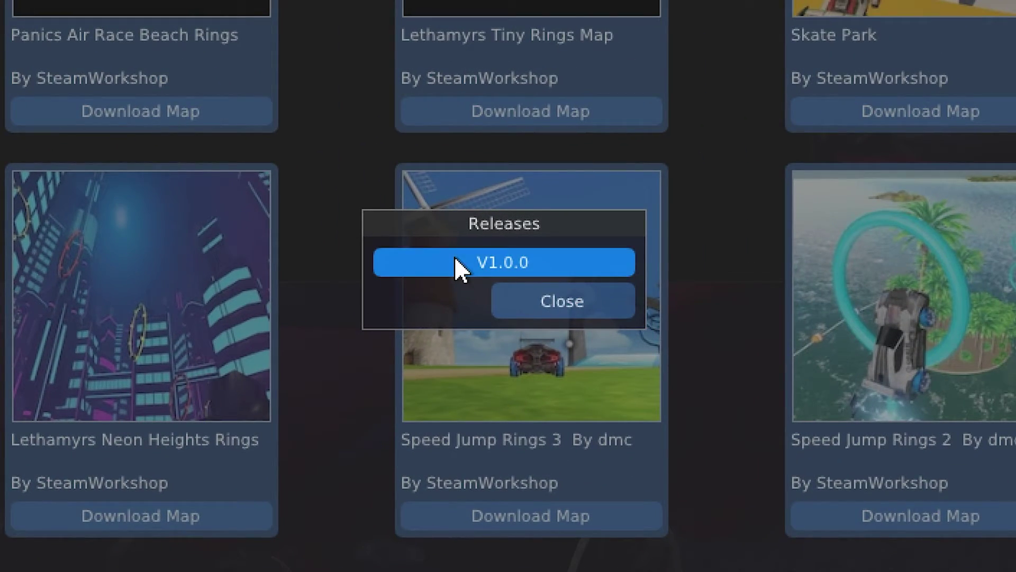
{"action": "left_click", "coordinate": [454, 256]}
{"action": "left_click", "coordinate": [446, 316]}
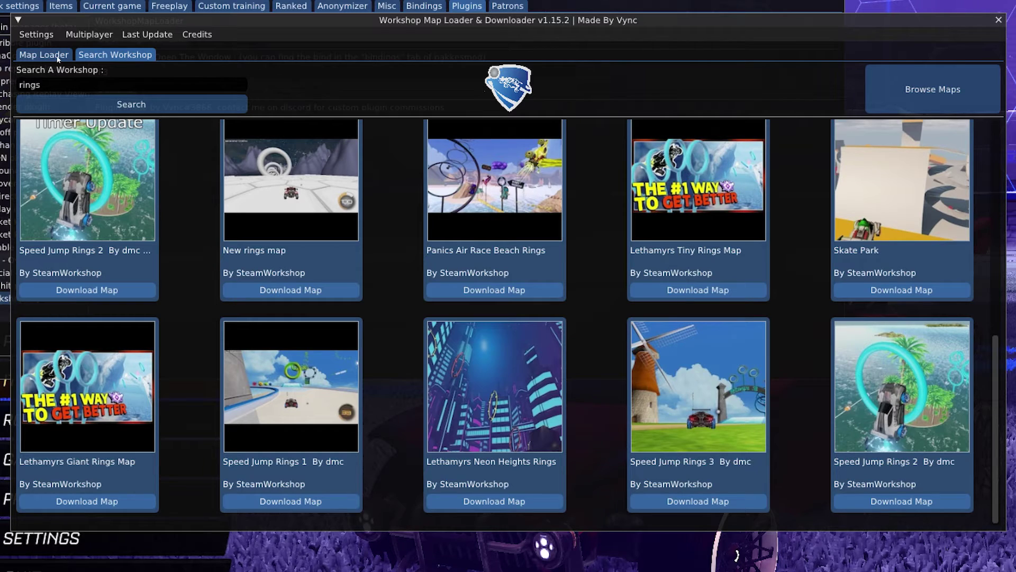
Refresh the Map Loader list, launch Lethamyrs Giant Rings Map solo, and close the loader window.
{"action": "left_click", "coordinate": [56, 55]}
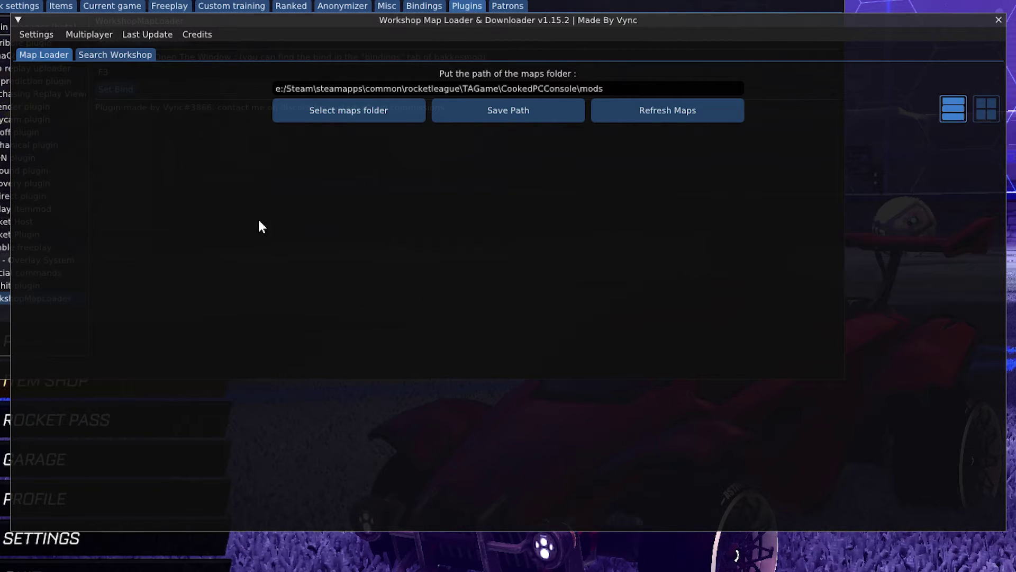
{"action": "left_click", "coordinate": [674, 114]}
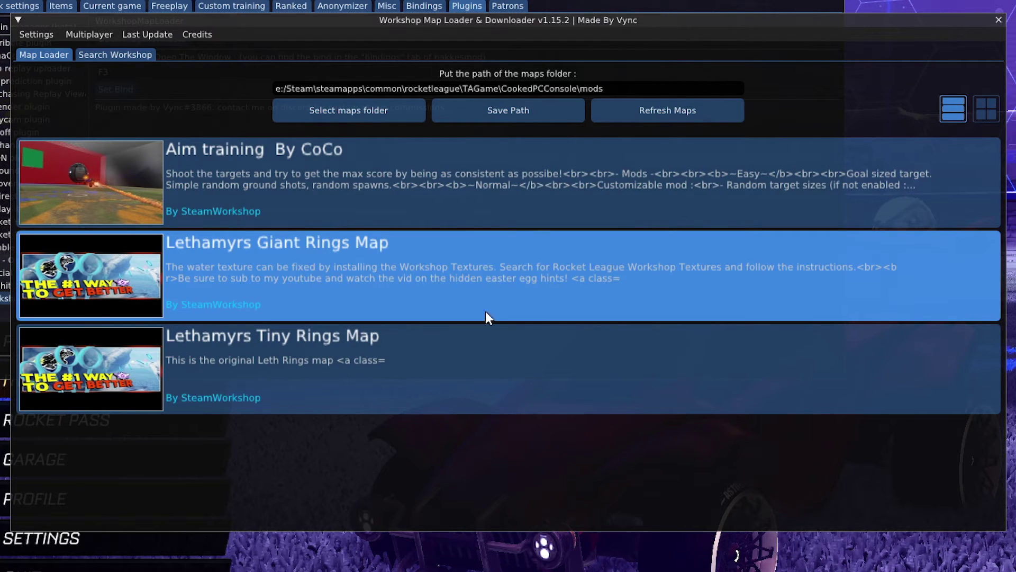
{"action": "left_click", "coordinate": [395, 275]}
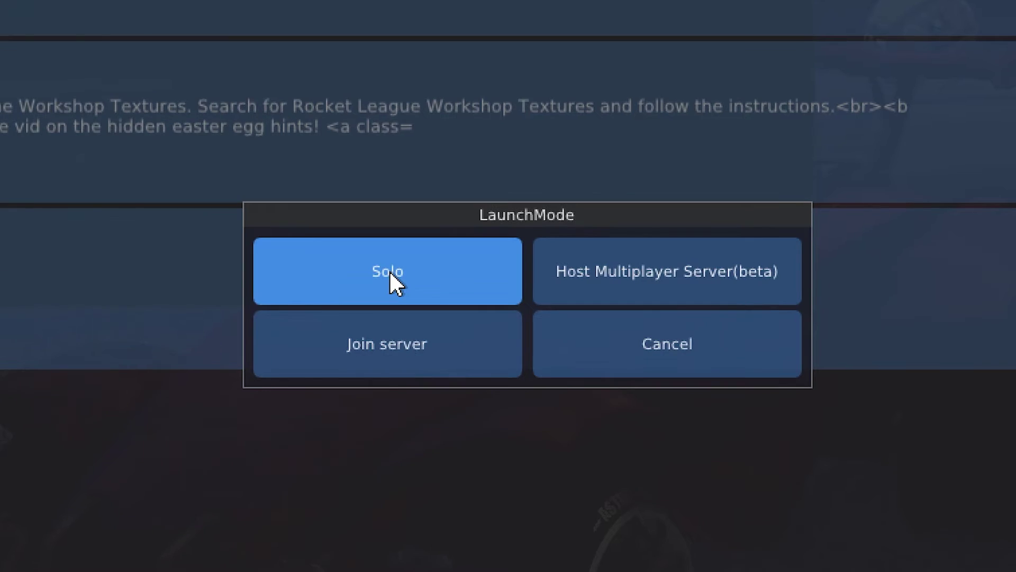
{"action": "left_click", "coordinate": [630, 349]}
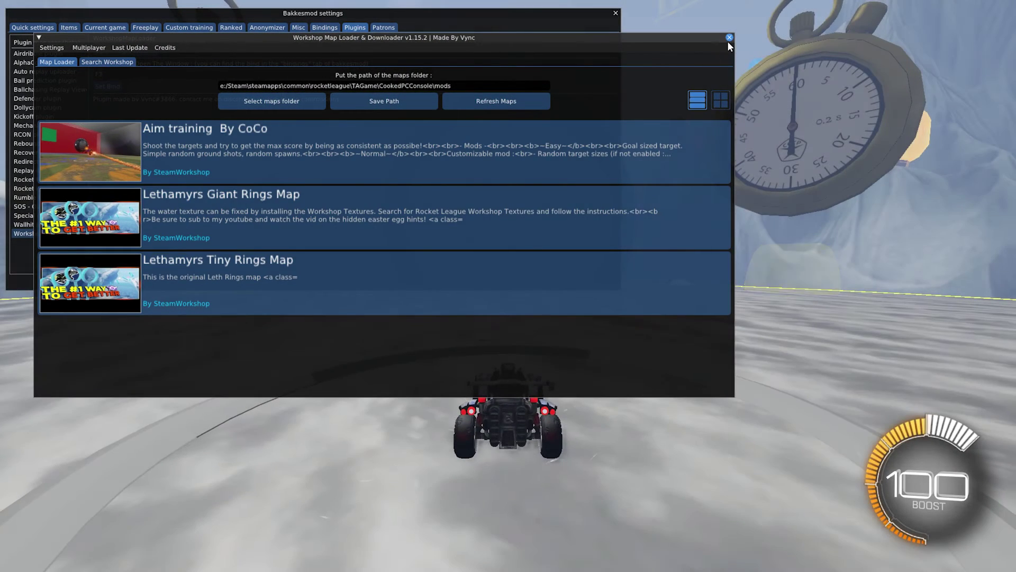
{"action": "left_click", "coordinate": [730, 37]}
Close the BakkesMod settings window with F2 to play the rings map.
{"action": "key", "text": "F2"}
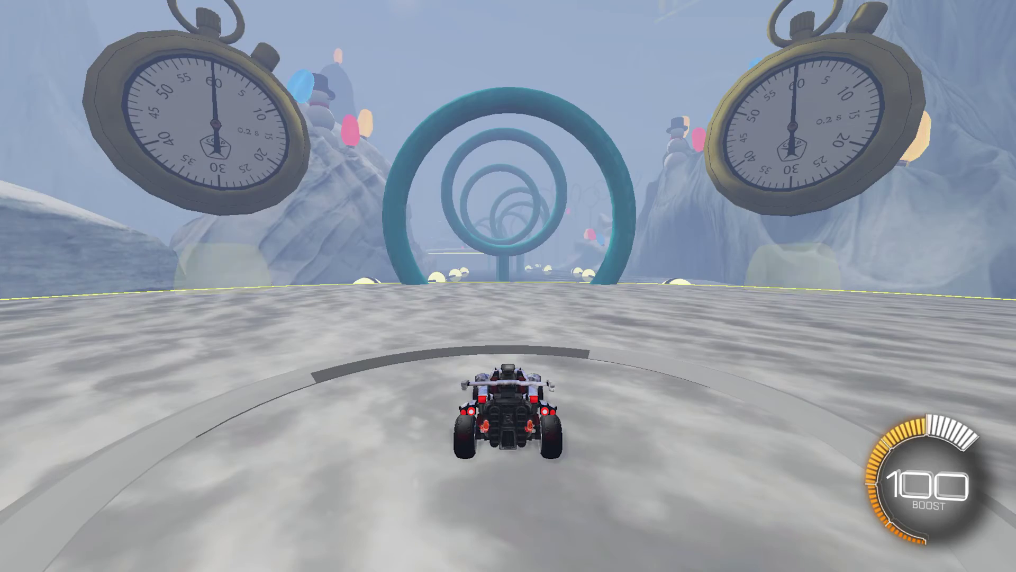